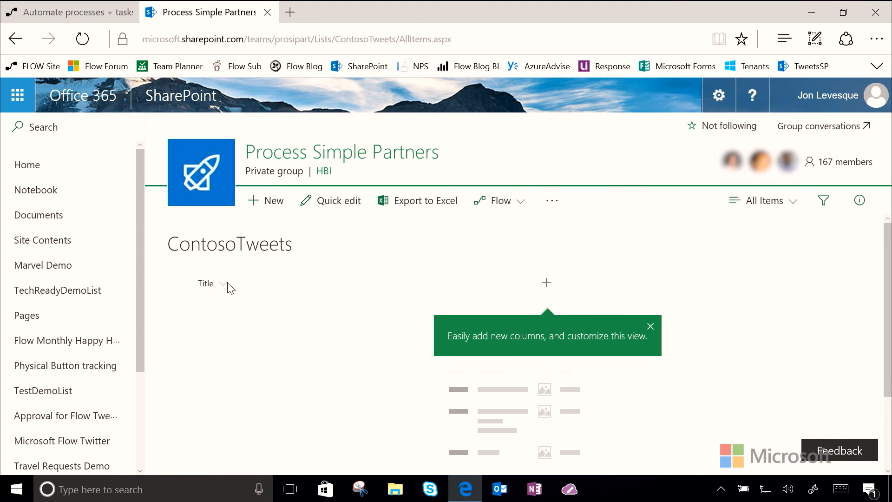
- Add a multiline text column named TweetContent to the ContosoTweets list
click(547, 282)
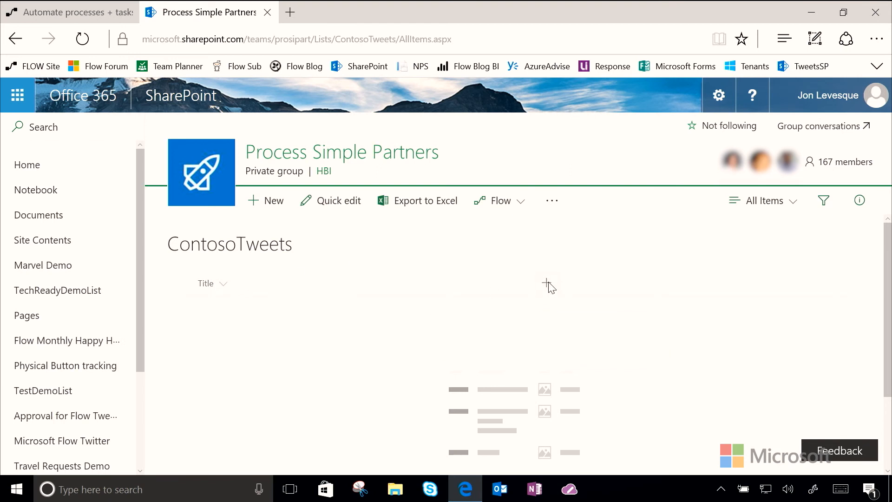
click(604, 307)
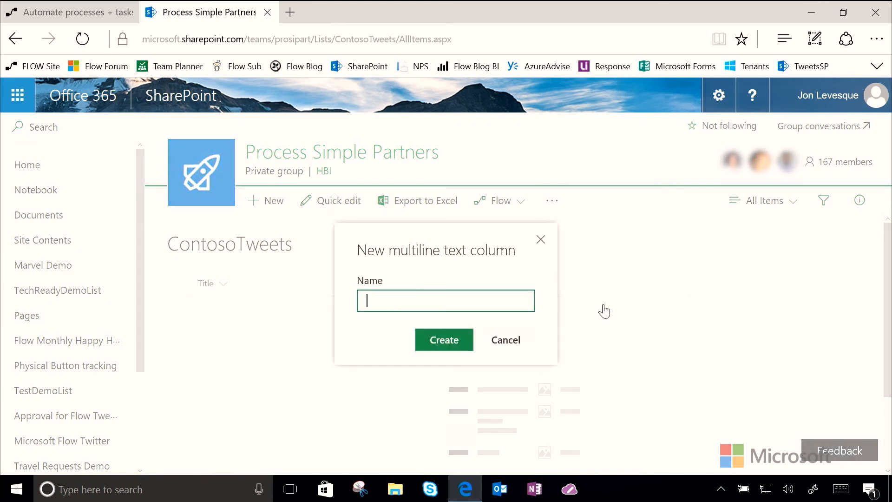
text(TweetContent)
click(447, 343)
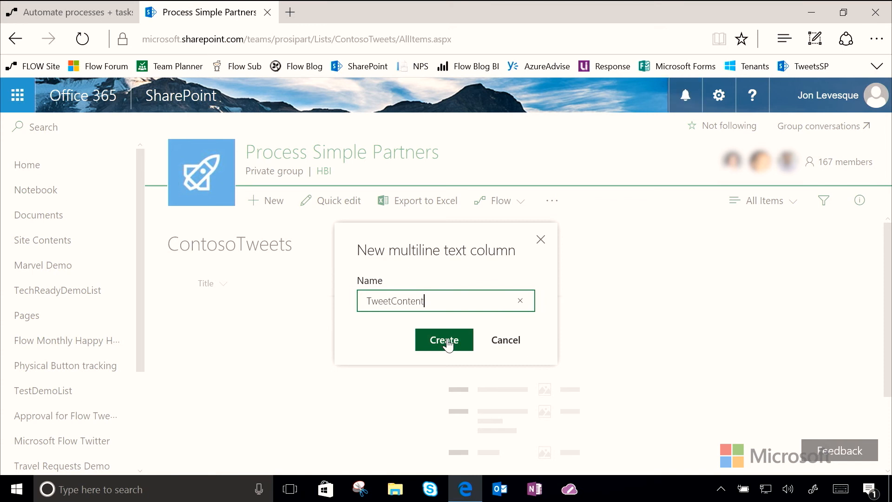
click(447, 343)
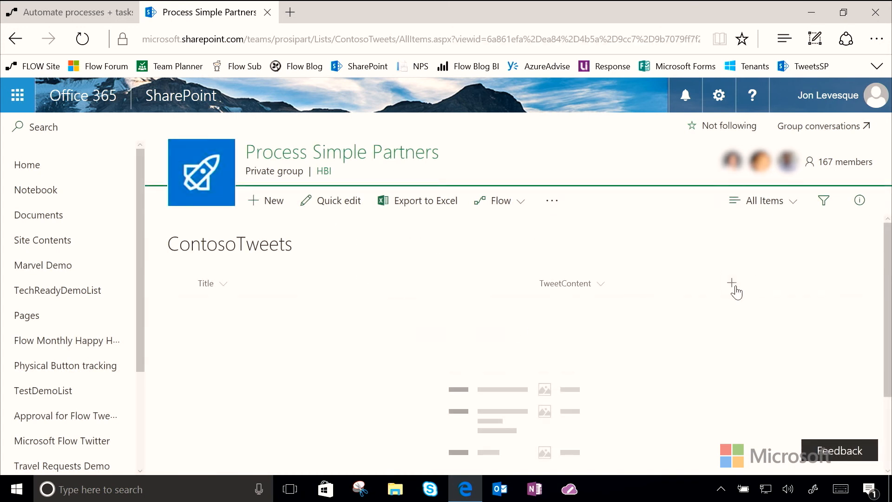
- Start another column for the list with the Date and Time type and the Date & Time format
click(734, 286)
click(785, 430)
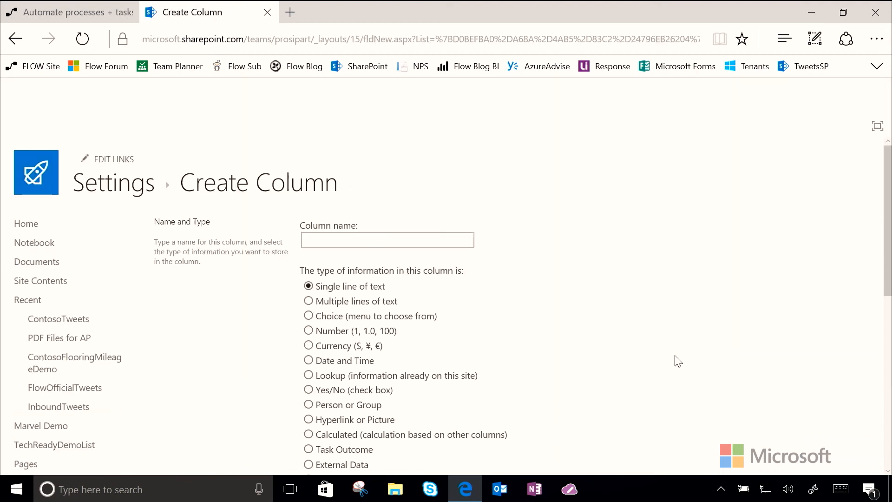
click(309, 337)
scroll(484, 349, down, 2)
scroll(485, 352, down, 3)
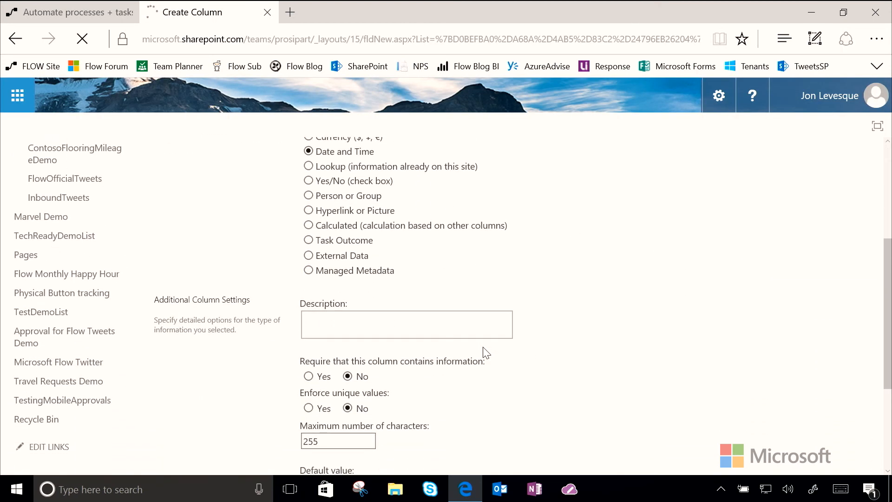
scroll(484, 352, down, 6)
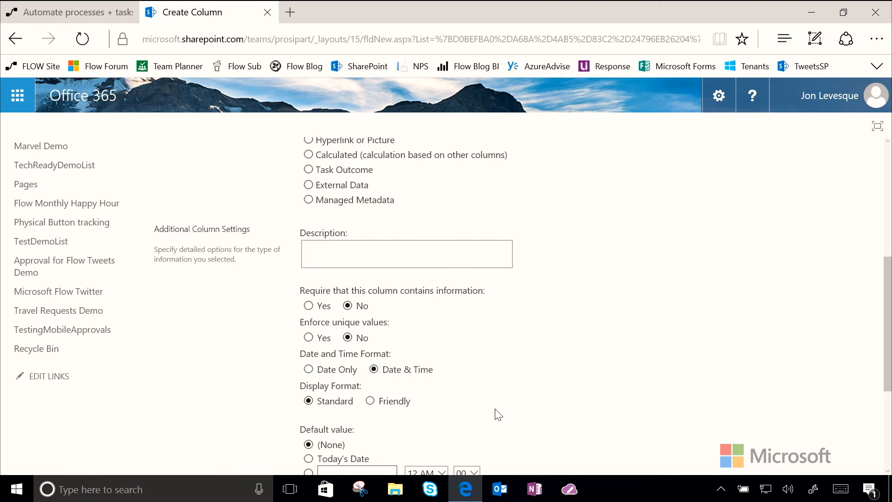
scroll(498, 414, down, 3)
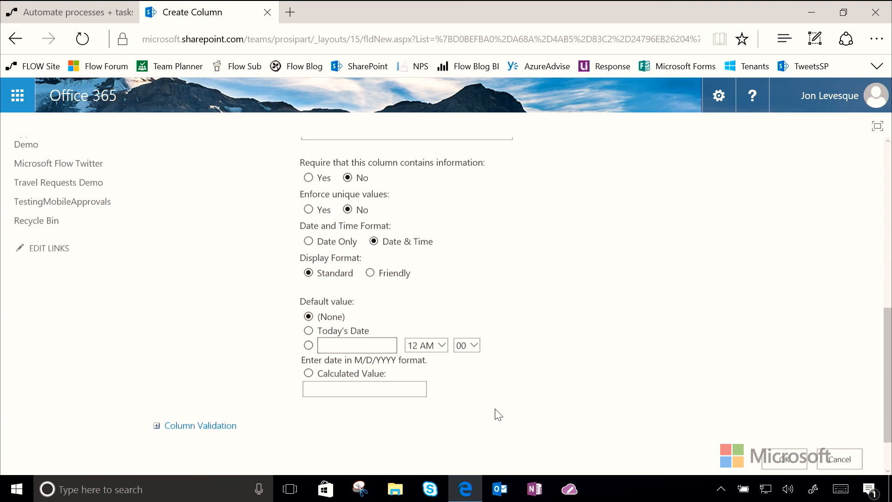
scroll(498, 415, down, 1)
click(792, 411)
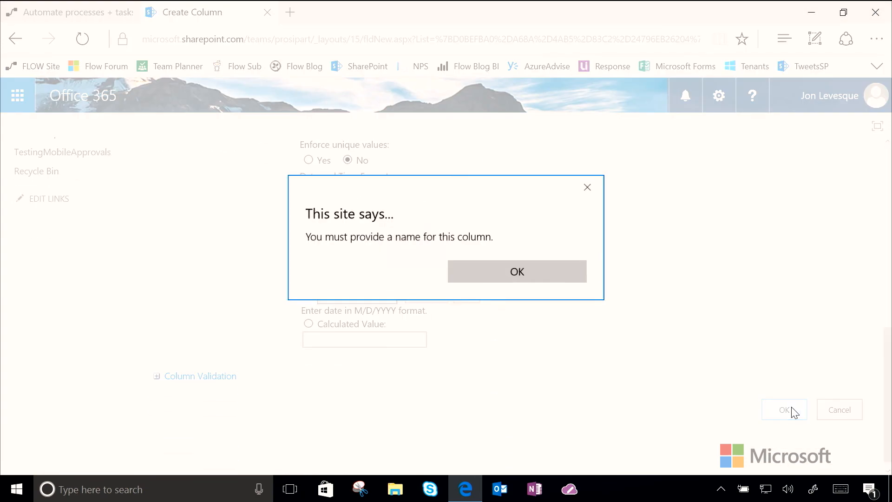
click(517, 285)
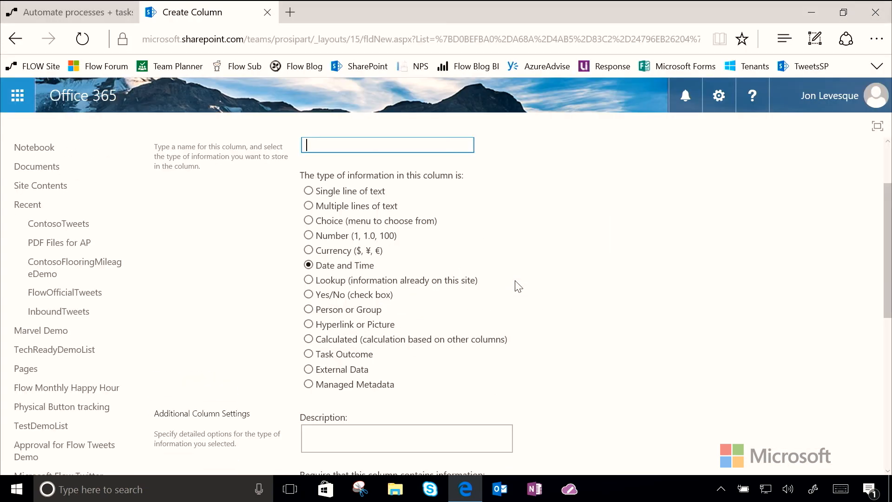
- Name the date column "Tweet Date" and create it
scroll(518, 286, up, 2)
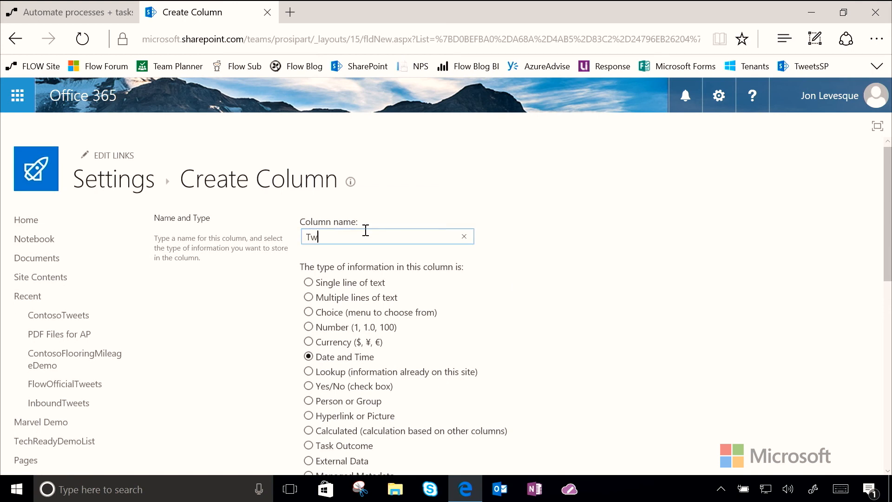
text(Tweet Date)
scroll(620, 313, down, 11)
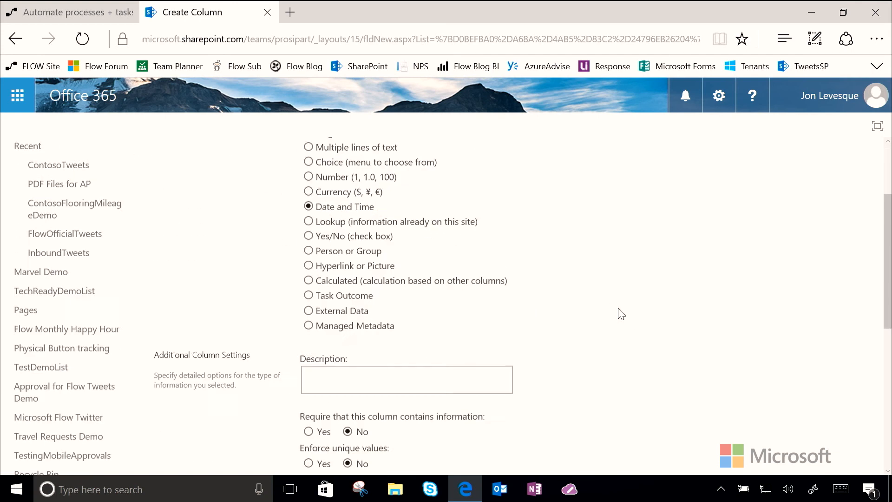
click(783, 407)
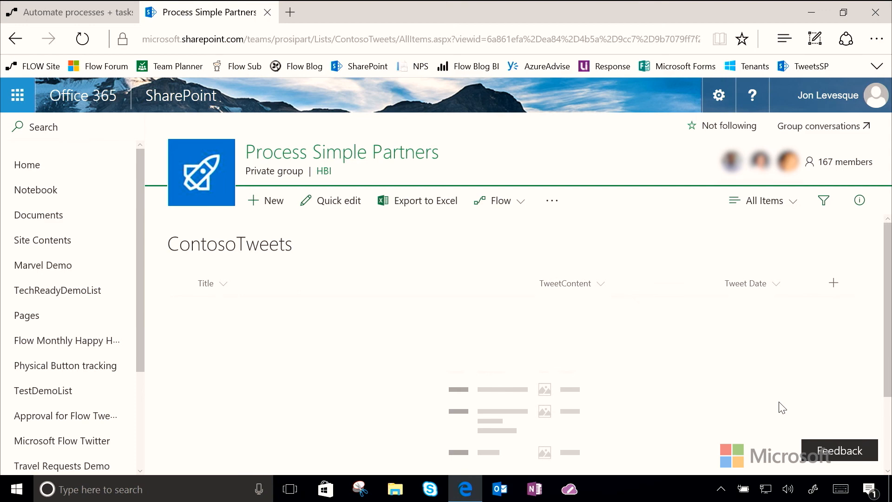
- Switch to Microsoft Flow and start a blank flow with the SharePoint trigger "When a new item is created"
click(64, 13)
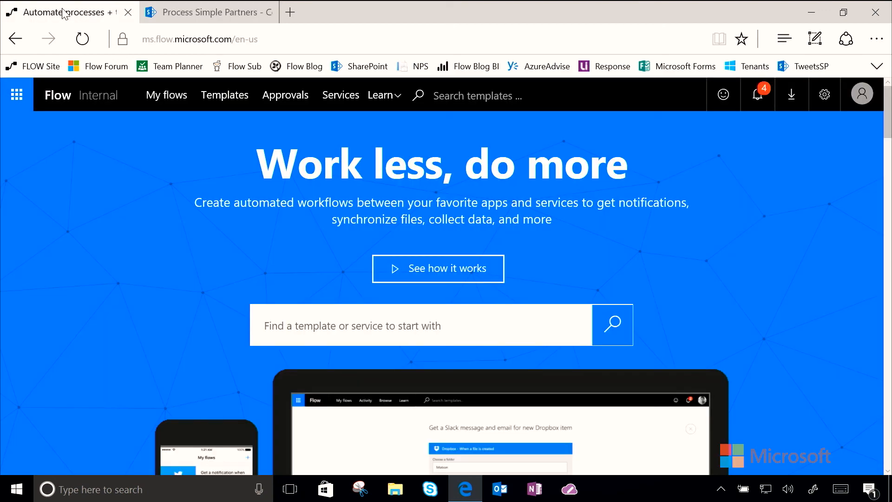
click(163, 107)
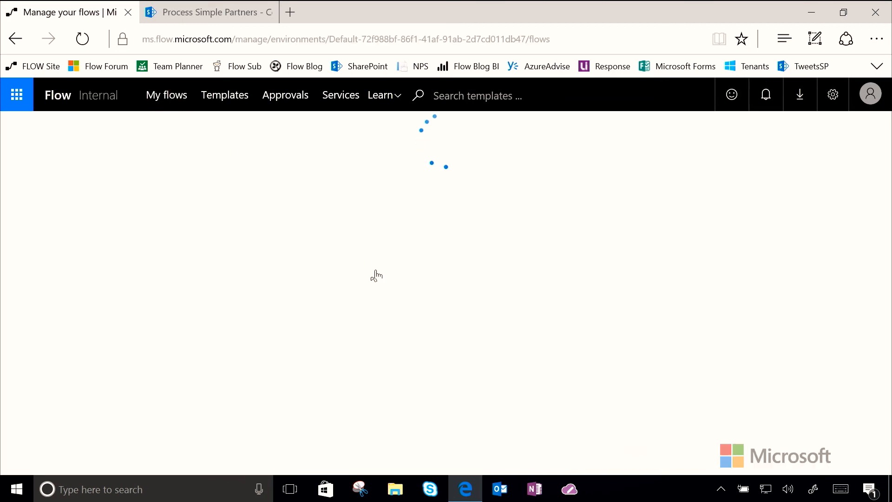
click(633, 139)
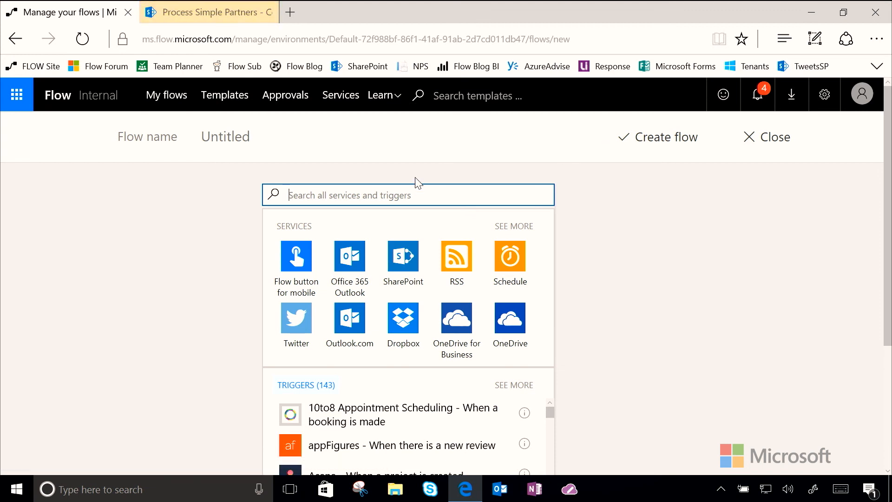
click(409, 262)
click(409, 262)
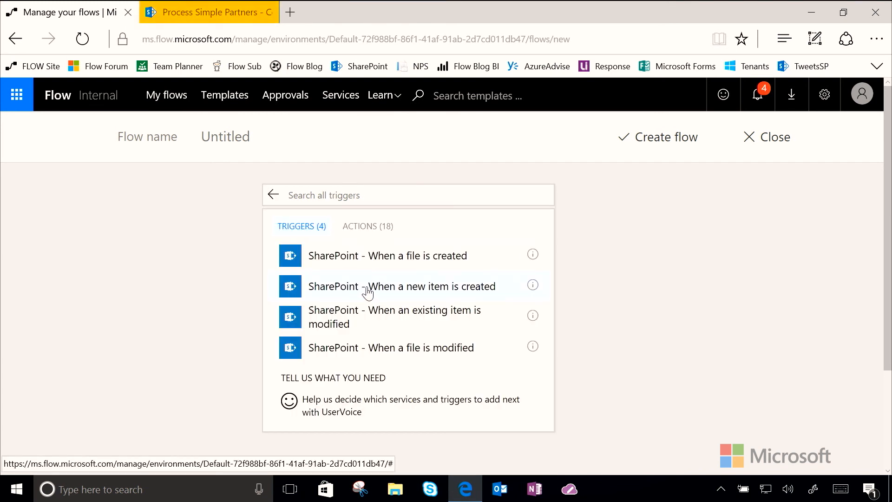
click(443, 292)
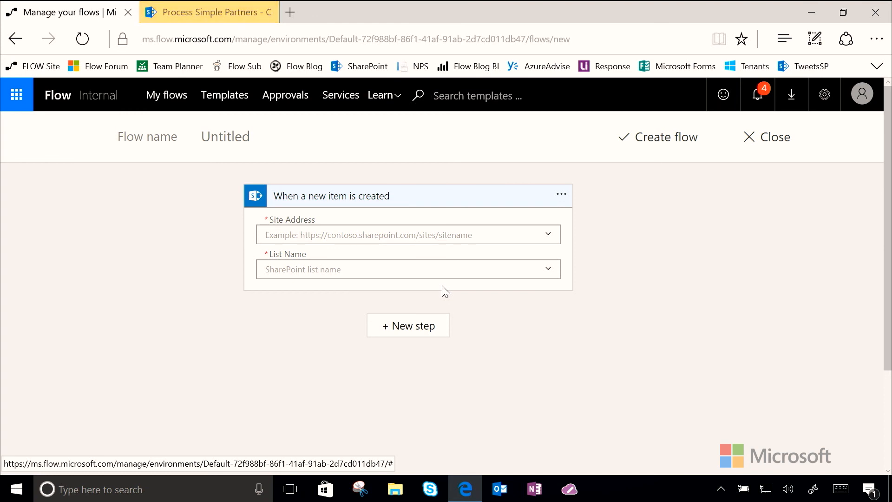
- Set the trigger's site address to Process Simple Partners and its list name to ContosoTweets
click(548, 233)
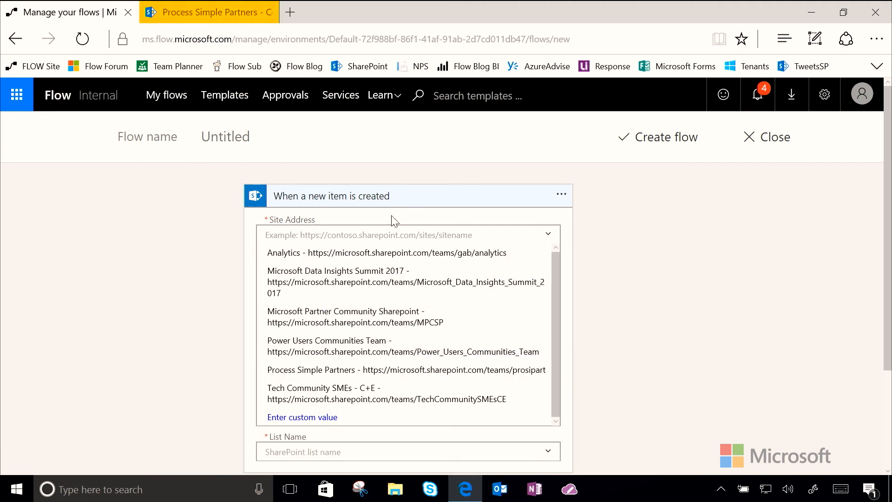
text(prosip)
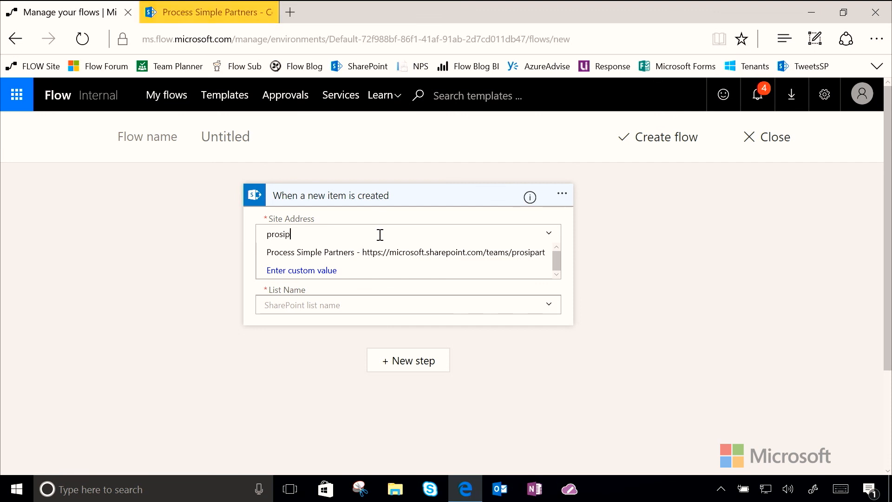
click(411, 253)
click(376, 270)
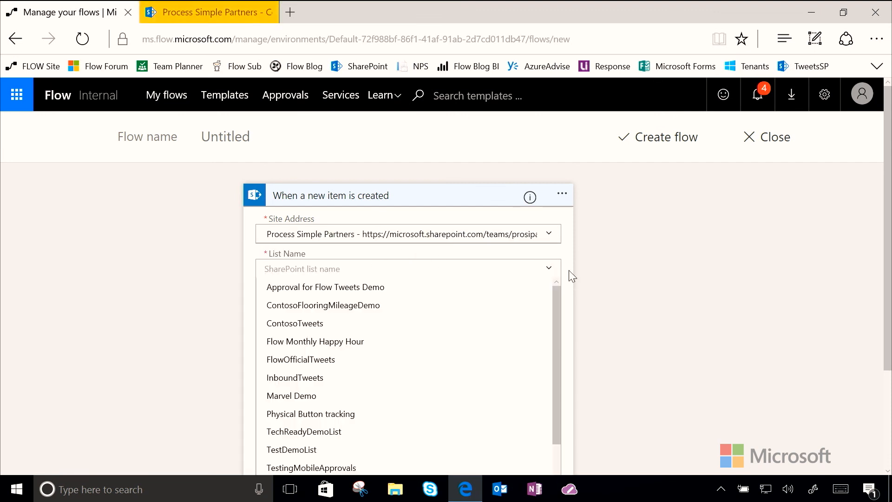
click(318, 325)
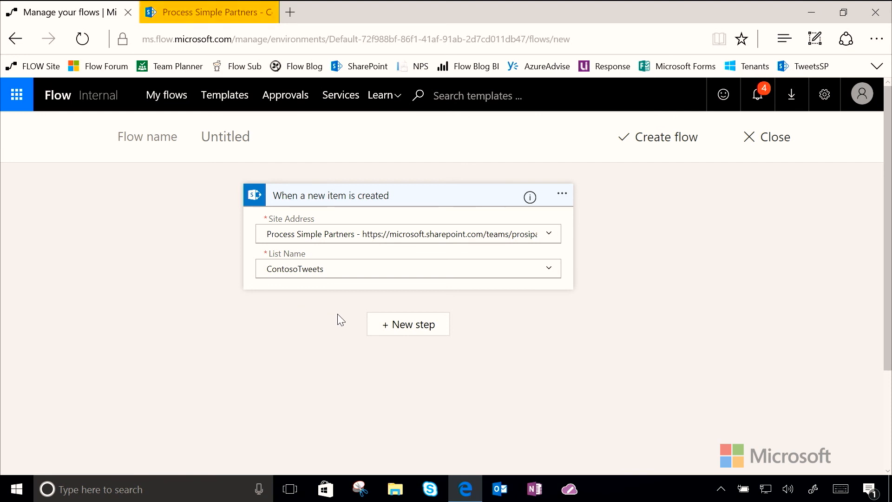
- Add the "Schedule - Delay until" action after the new-item trigger
click(385, 331)
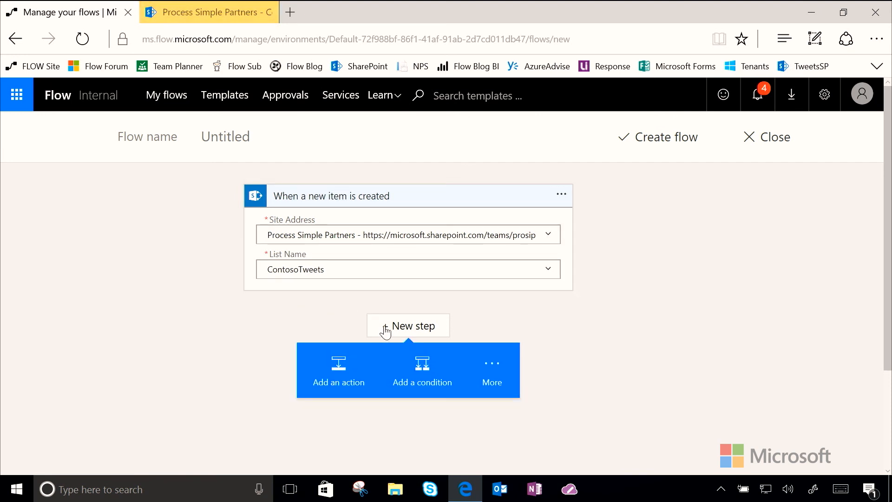
click(344, 370)
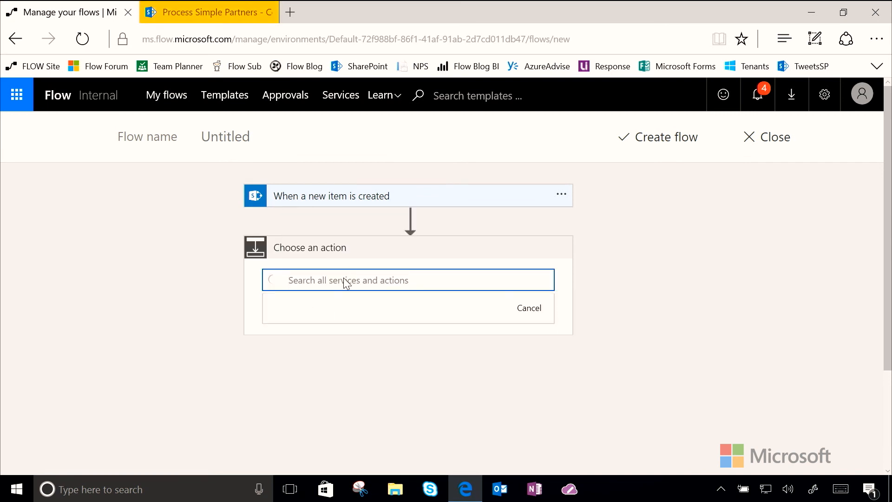
text(delay until)
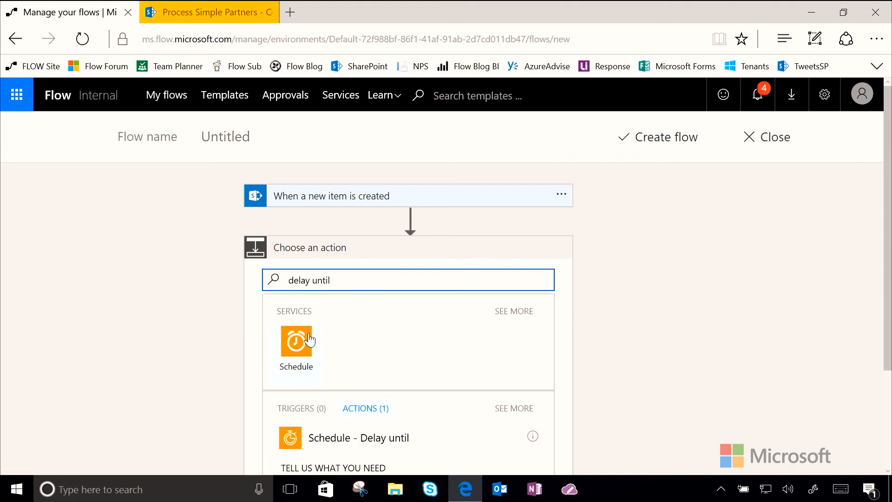
click(372, 441)
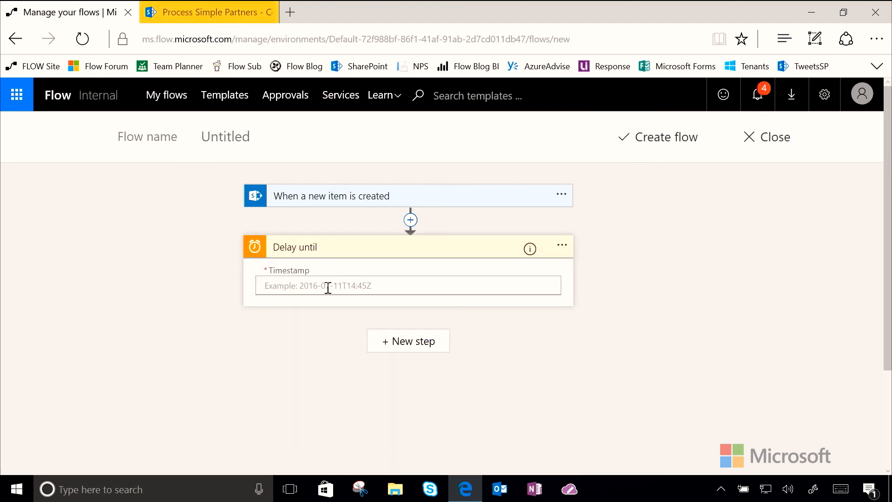
- Set the Delay until action's timestamp to the Tweet Date dynamic content from the list item
click(328, 288)
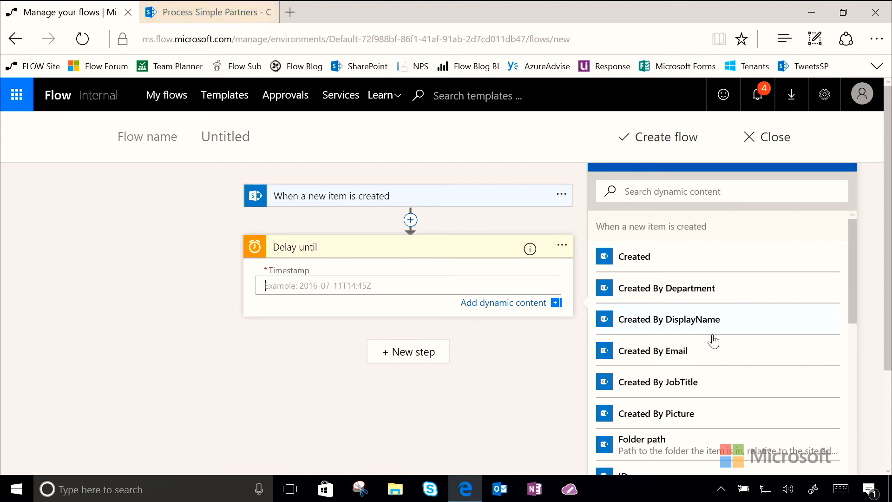
scroll(713, 342, down, 9)
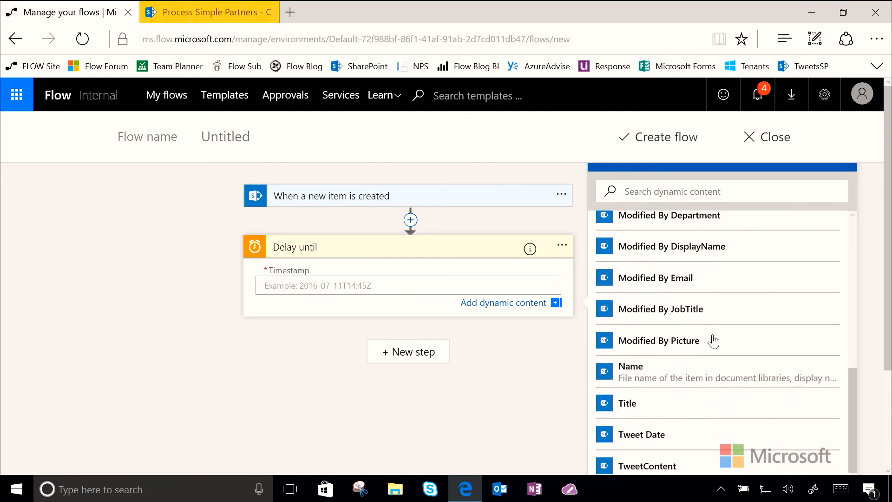
scroll(713, 342, down, 2)
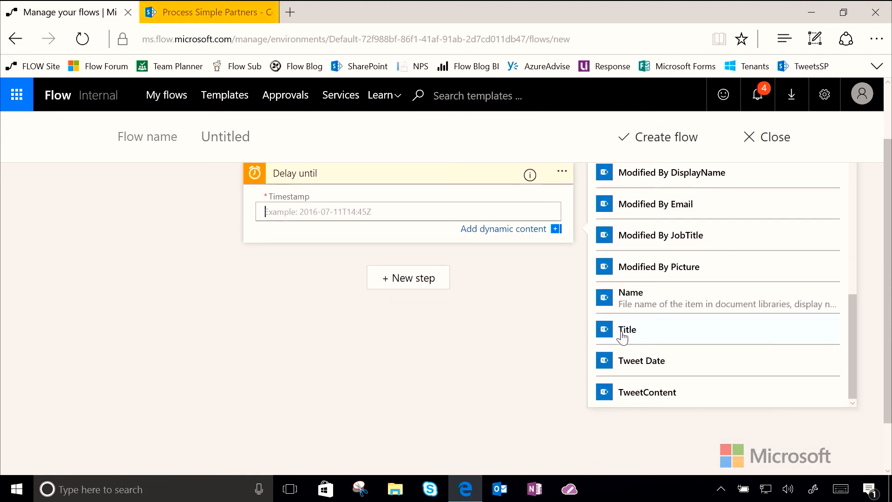
click(649, 367)
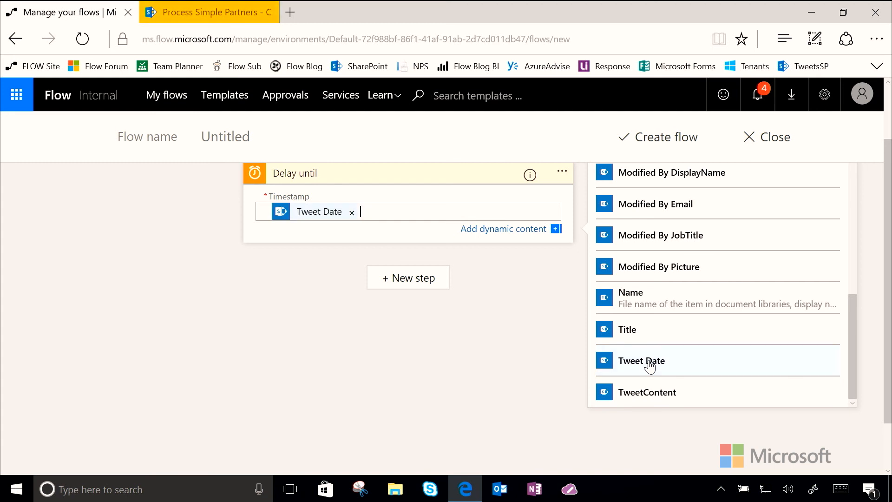
click(550, 313)
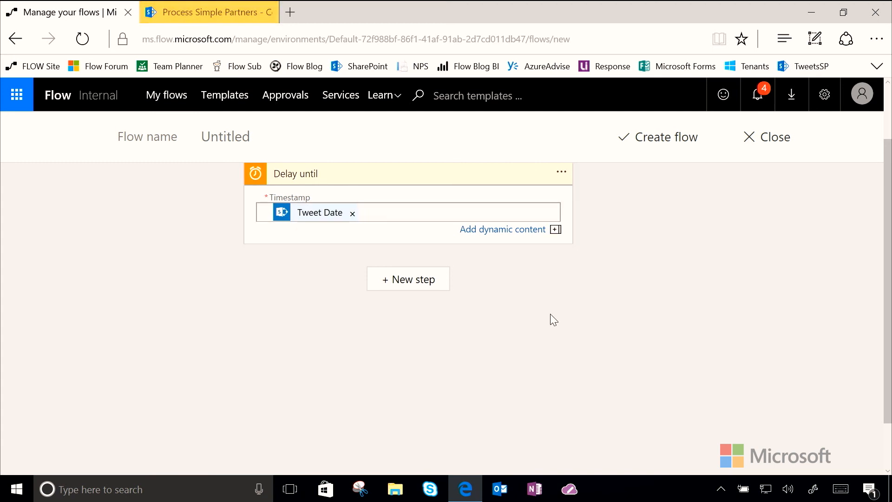
scroll(550, 314, up, 2)
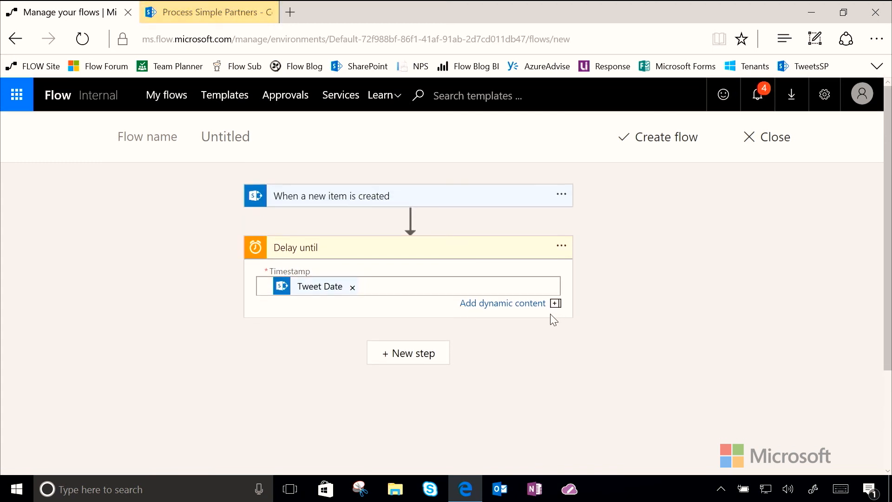
click(451, 256)
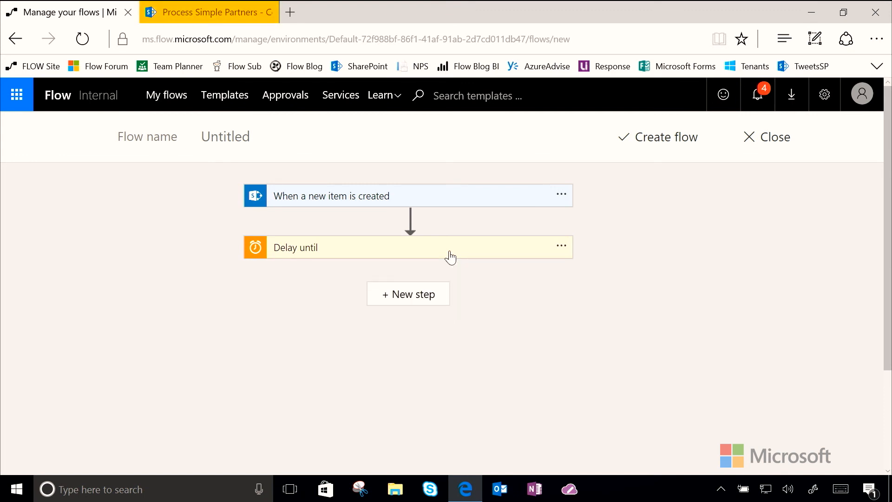
click(450, 256)
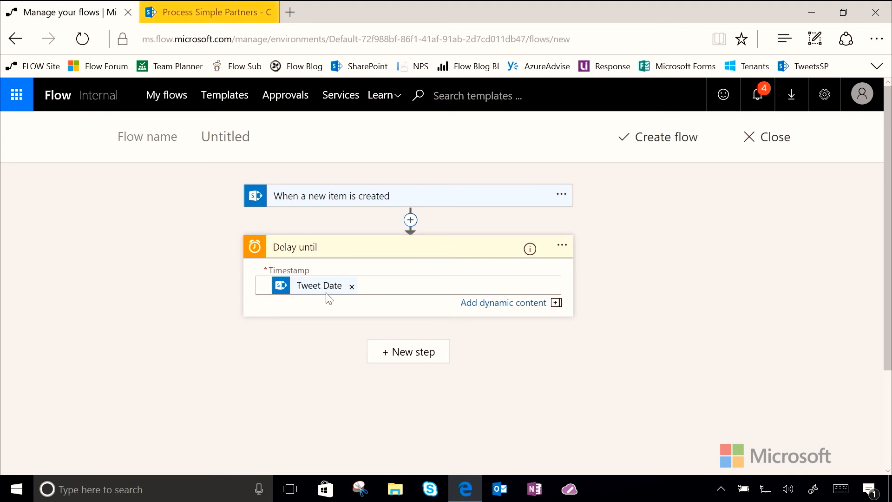
- Add the "Twitter - Post a tweet" action after the Delay until action
click(408, 358)
click(339, 399)
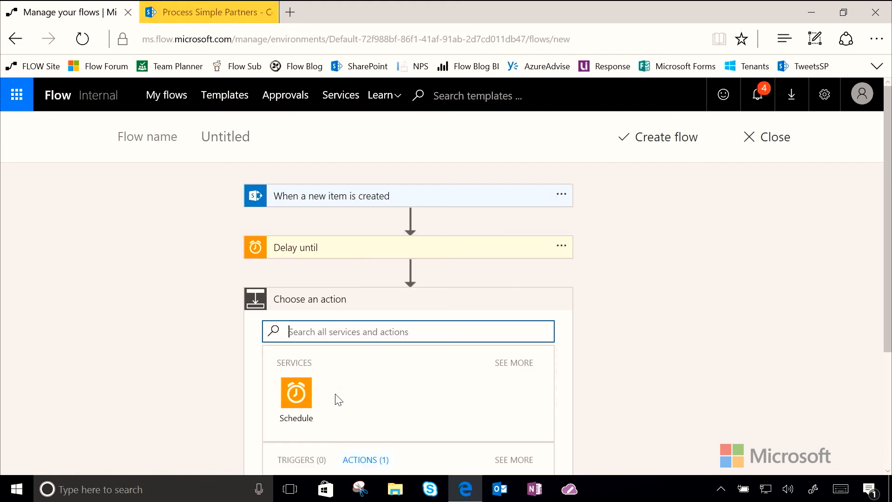
text(twitter)
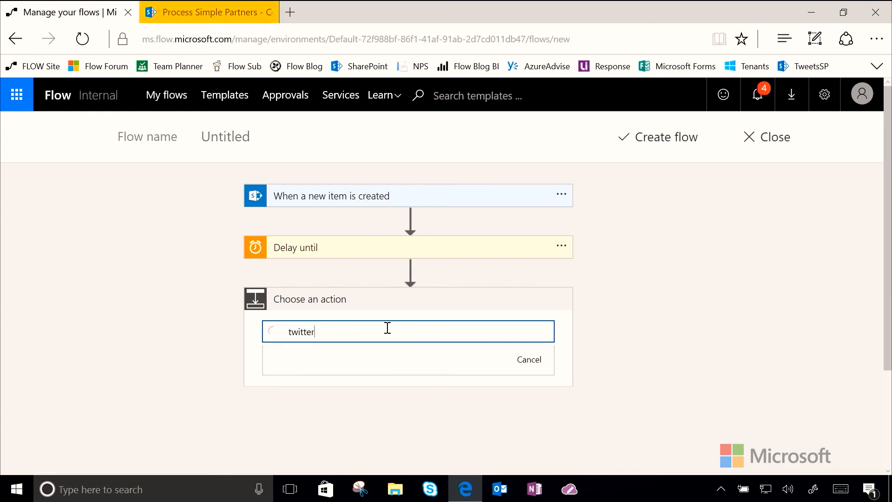
scroll(372, 325, down, 2)
scroll(316, 330, down, 1)
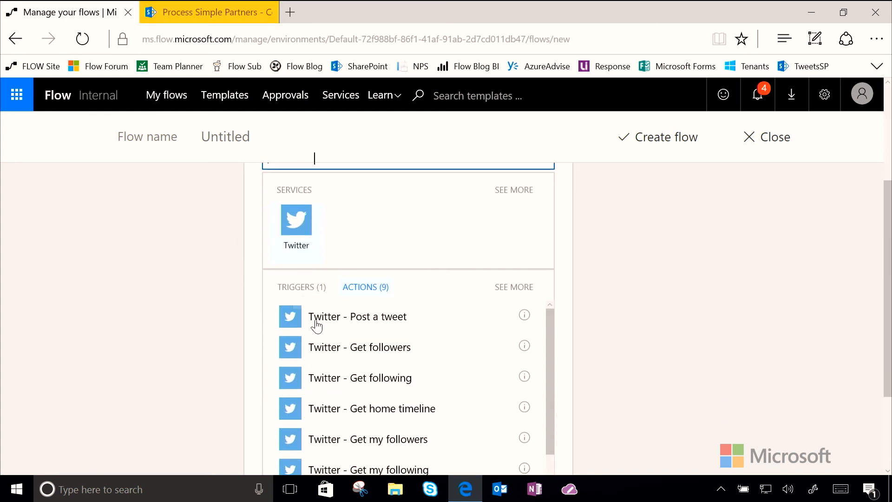
click(376, 322)
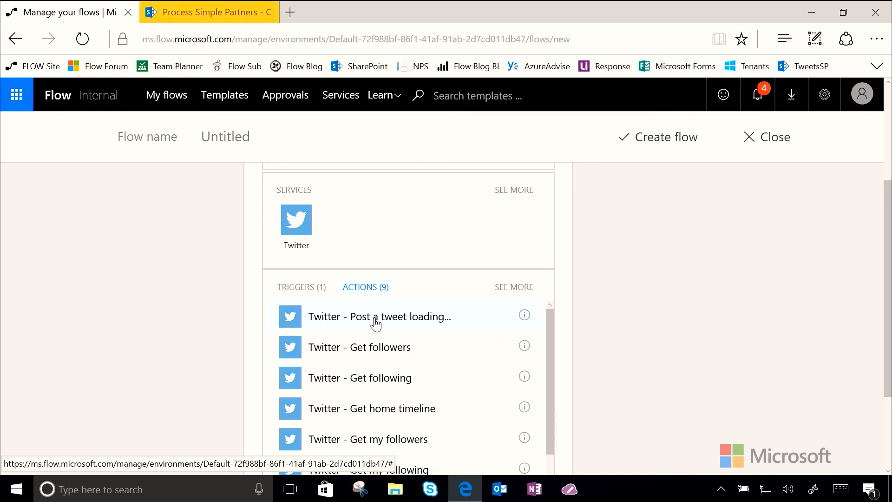
- Set the Post a tweet action's text to the TweetContent dynamic content from the list item and collapse the action
scroll(324, 314, up, 2)
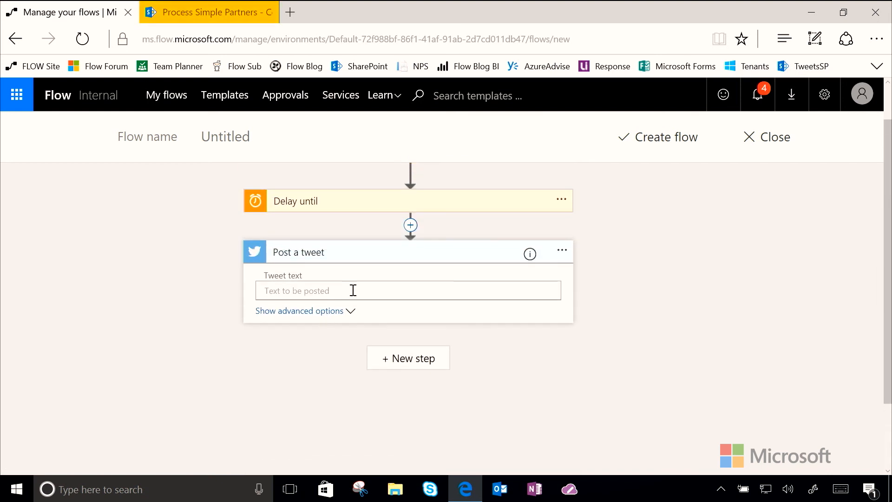
click(359, 294)
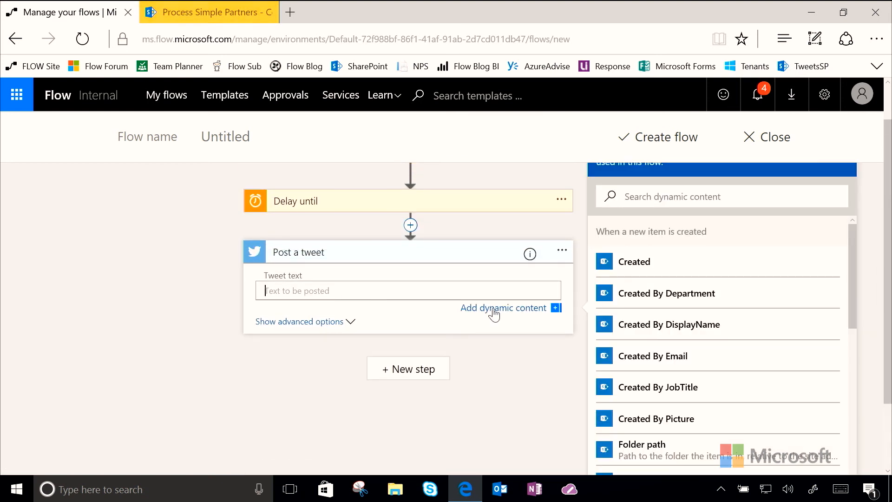
scroll(656, 381, down, 6)
scroll(655, 381, down, 1)
click(649, 424)
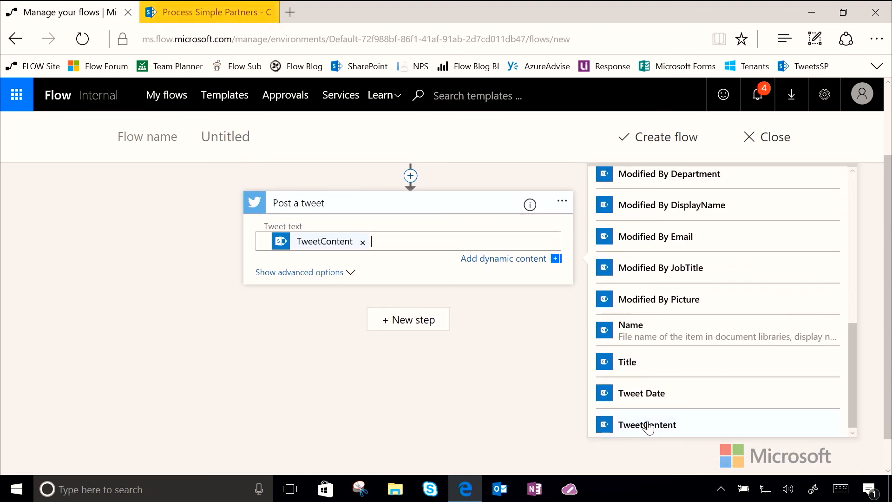
double_click(486, 315)
scroll(486, 296, up, 2)
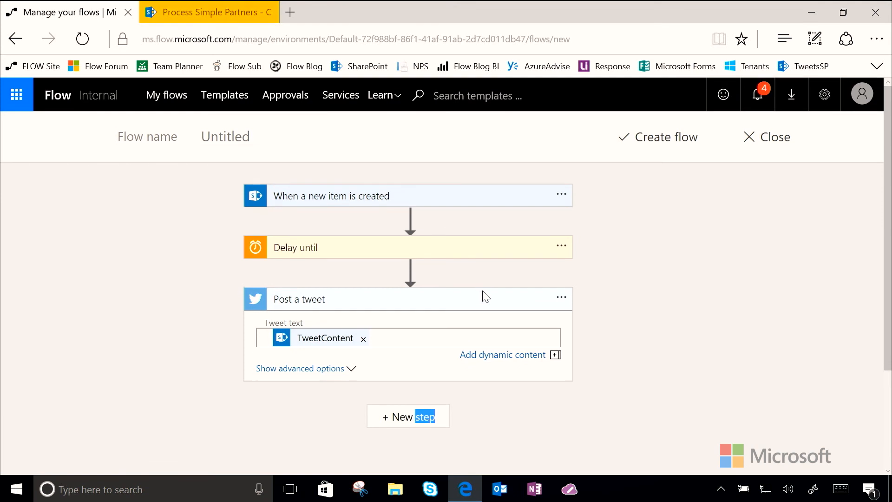
click(479, 301)
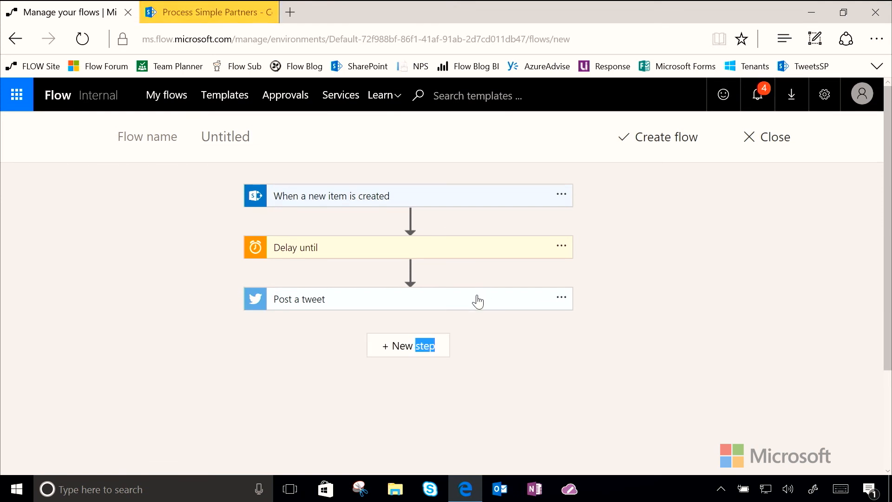
- Review the settings of the new-item trigger, the Delay until action and the Post a tweet action, collapsing each again
click(397, 202)
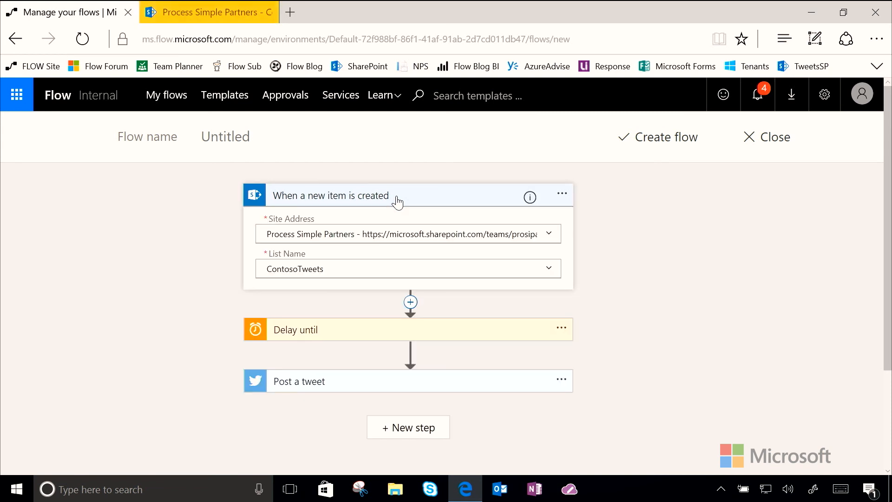
click(397, 202)
click(313, 251)
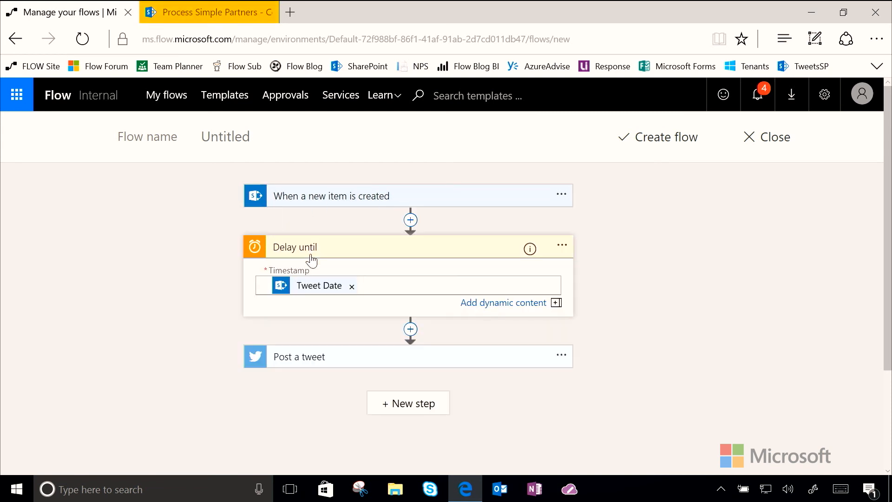
click(348, 251)
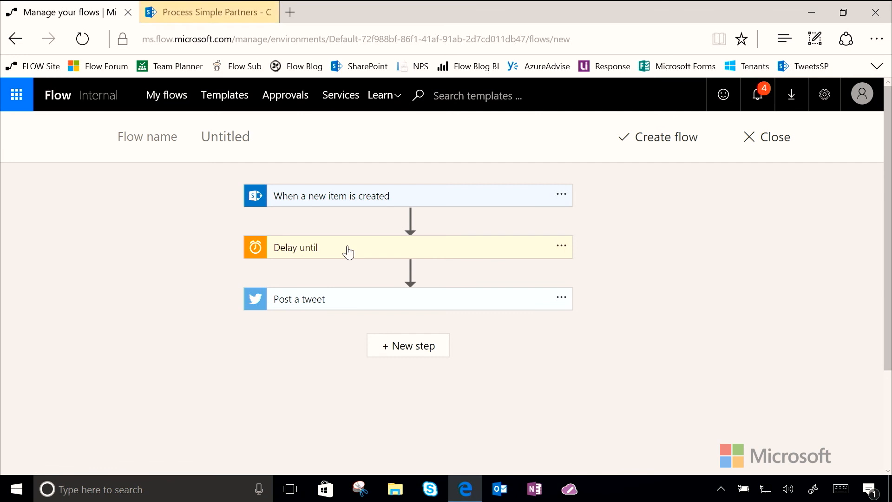
click(323, 307)
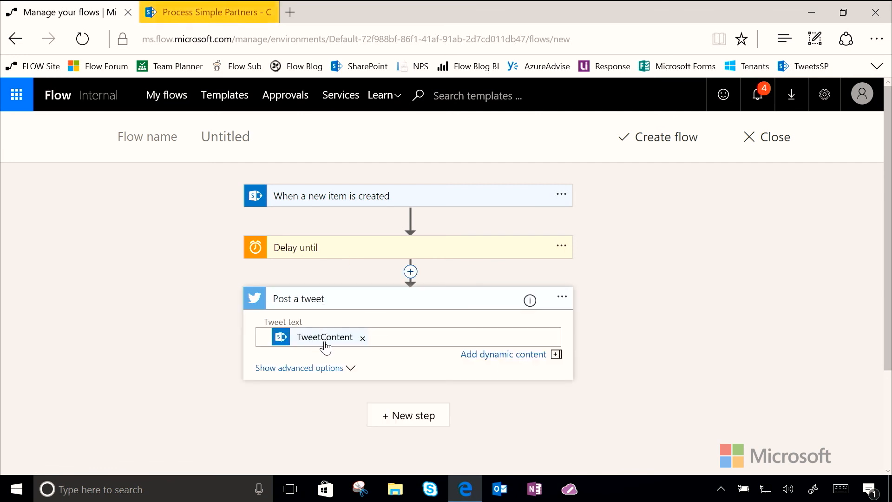
click(364, 309)
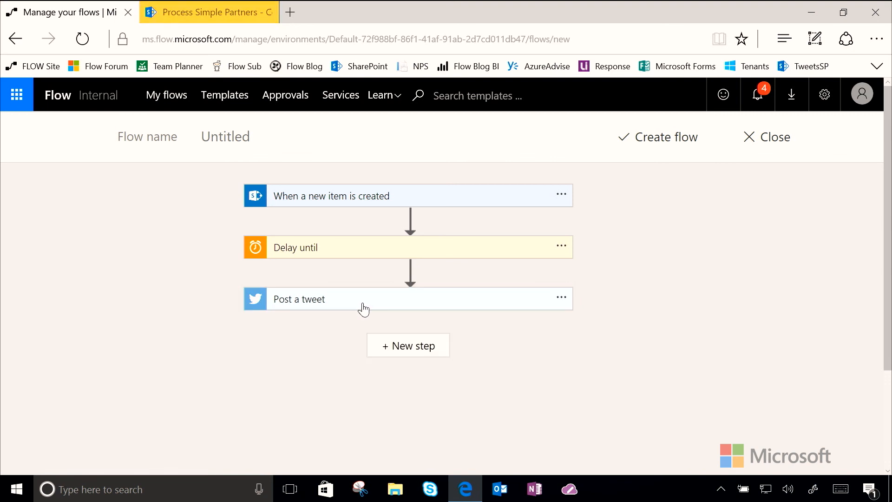
- Create the flow and finish the flow setup
click(652, 145)
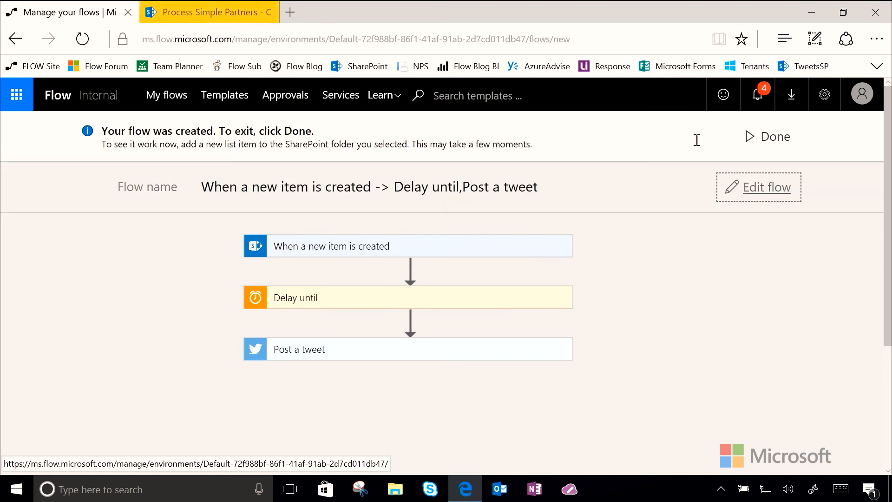
click(755, 143)
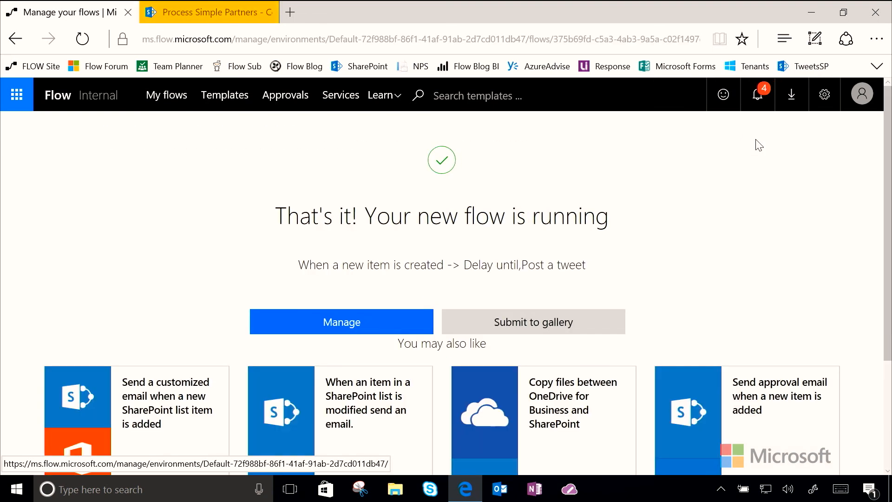